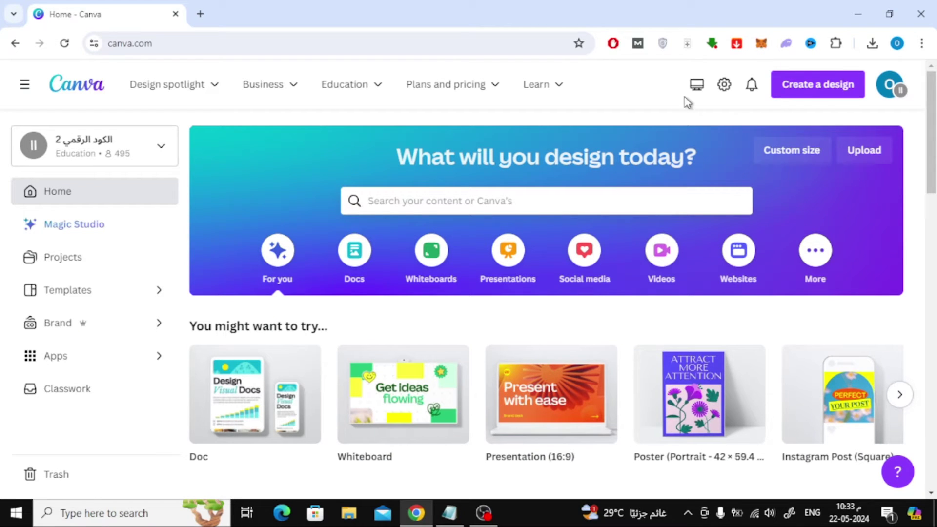
Step: Begin a new design from the Canva home page's Create a design button
left_click(816, 84)
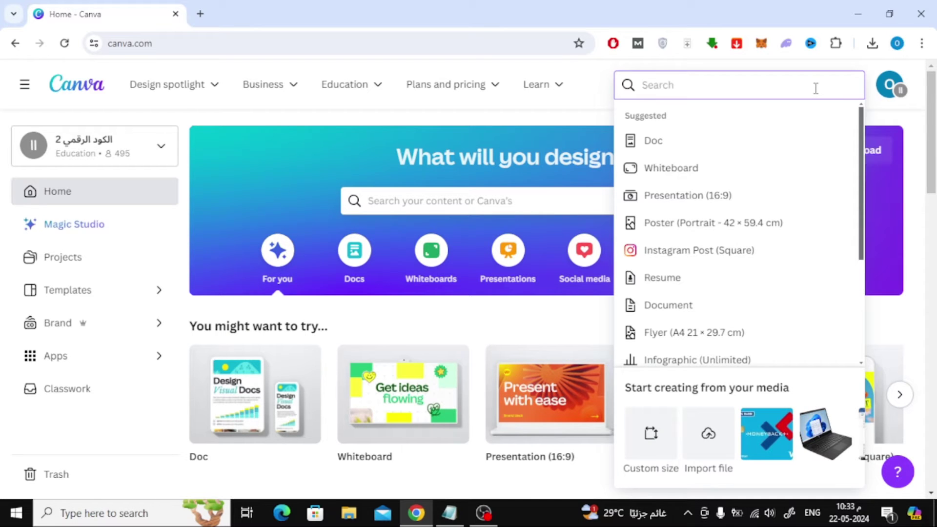
type("vi")
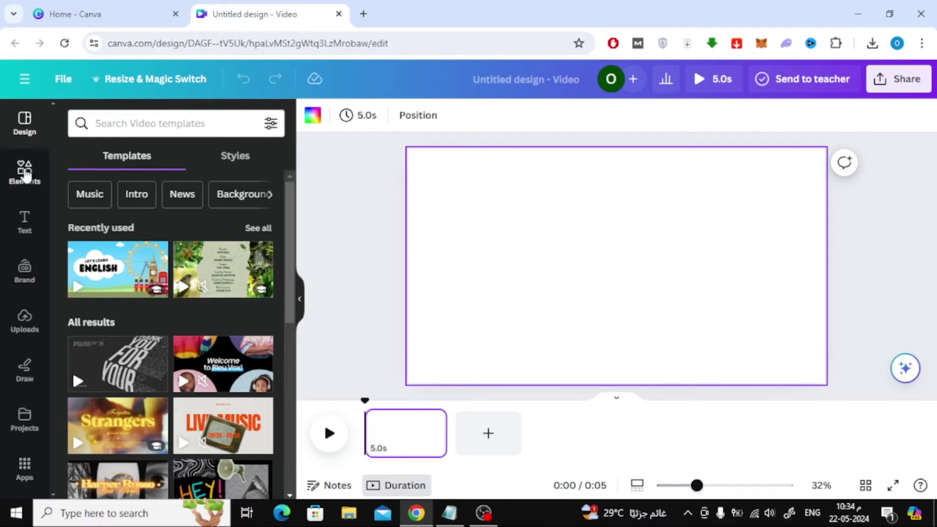
Step: Add the city map from Recently used elements and set it as the page background
left_click(24, 172)
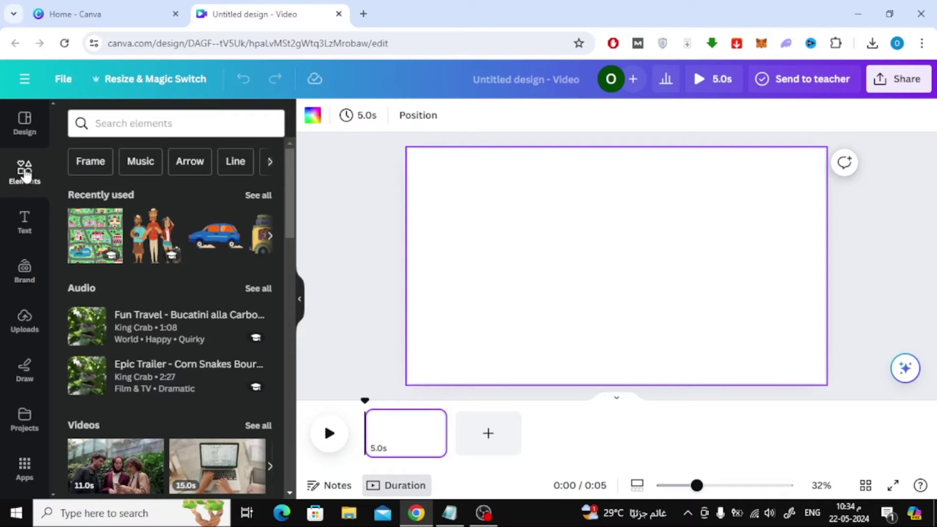
left_click(258, 196)
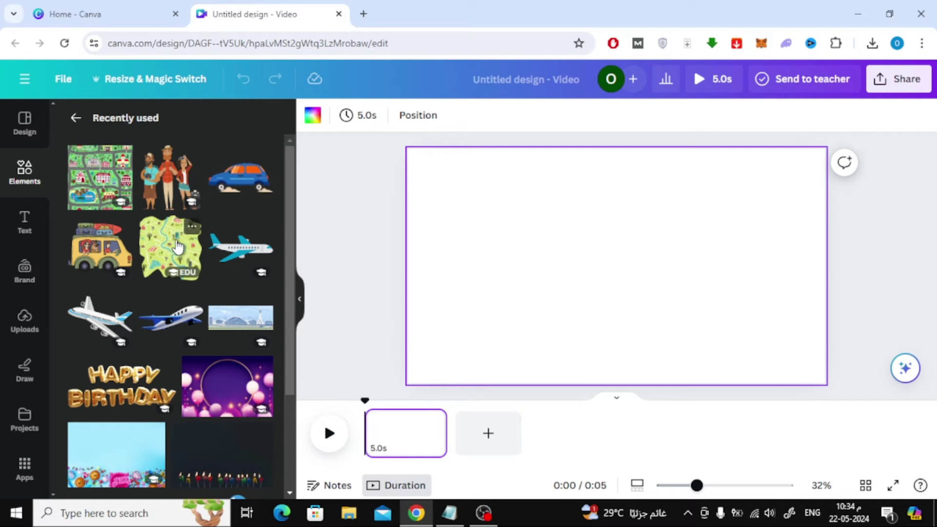
left_click(163, 252)
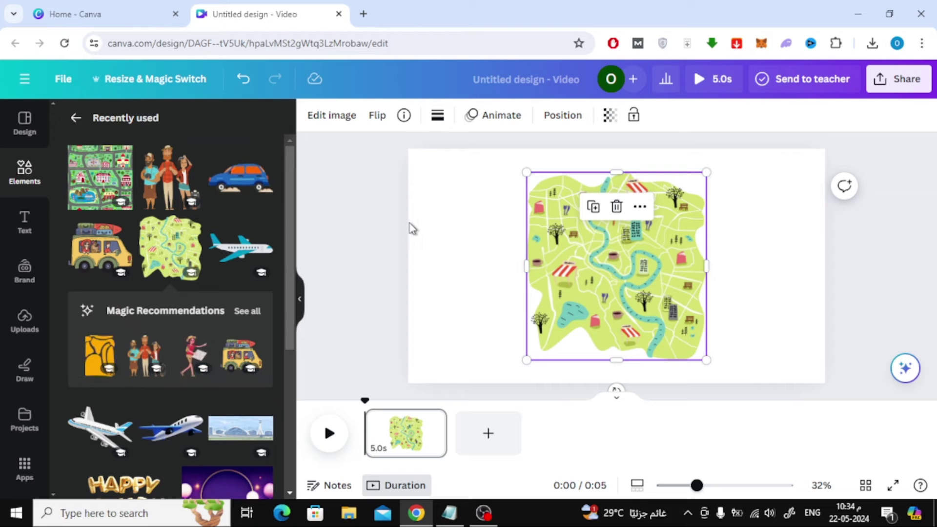
right_click(568, 241)
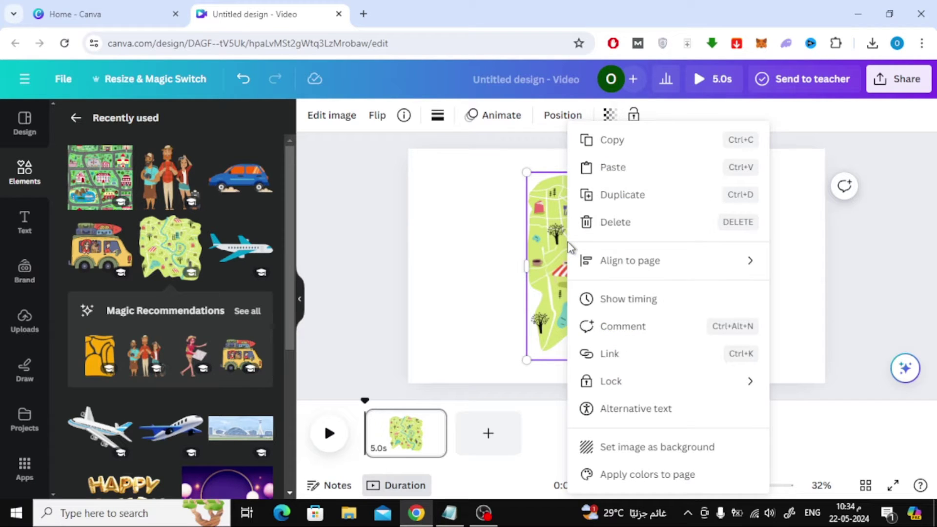
left_click(701, 447)
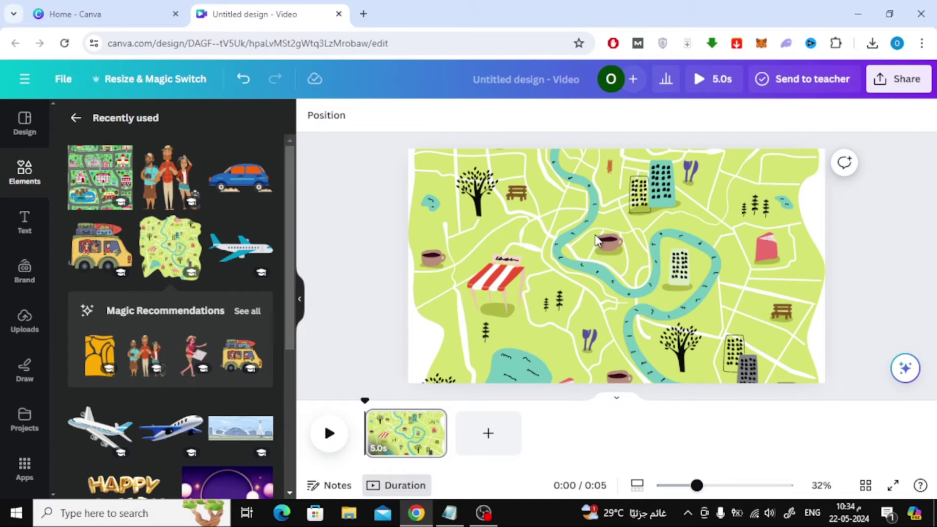
Step: Add the yellow van sticker and shrink it to a small size on the map
left_click(101, 248)
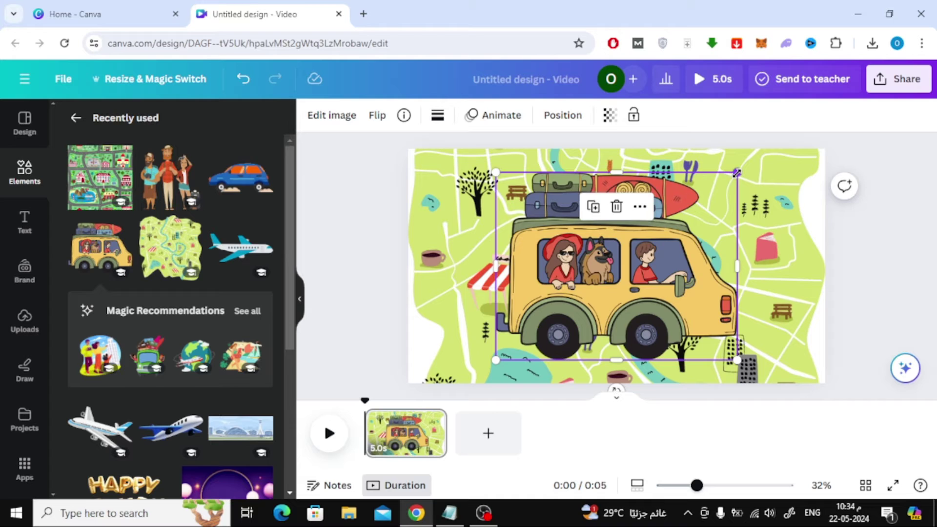
mouse_move(737, 174)
left_mouse_down()
mouse_move(584, 261)
mouse_move(560, 296)
mouse_move(531, 315)
mouse_move(520, 303)
left_mouse_up()
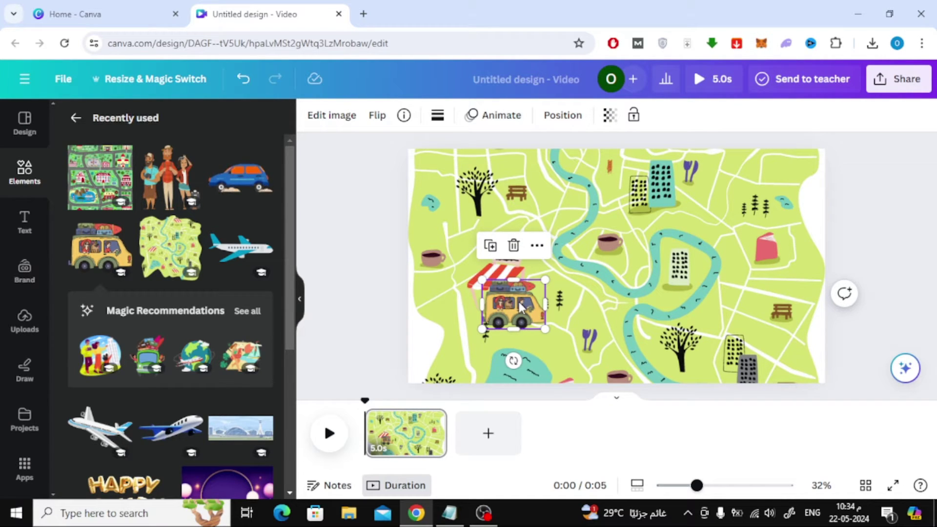
mouse_move(424, 428)
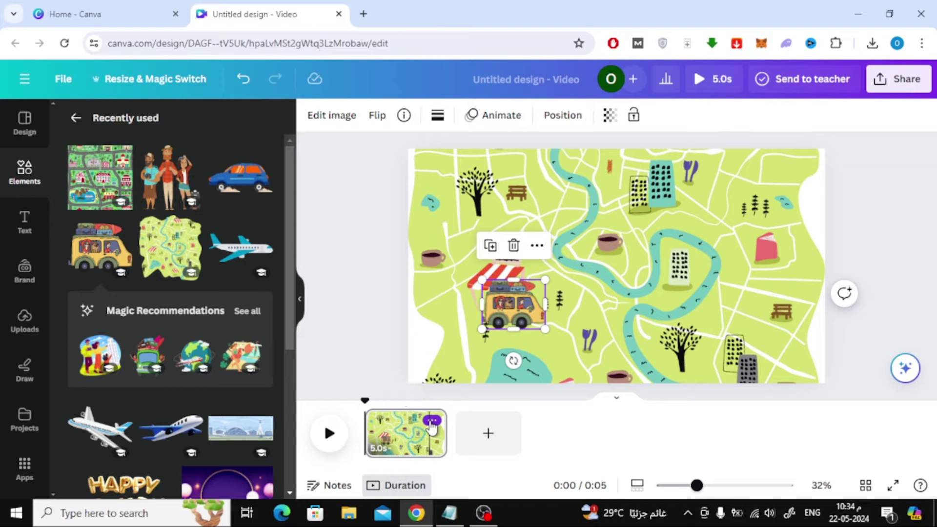
Step: Duplicate page 1 into page 2 and move the van down-right along the road
left_click(433, 422)
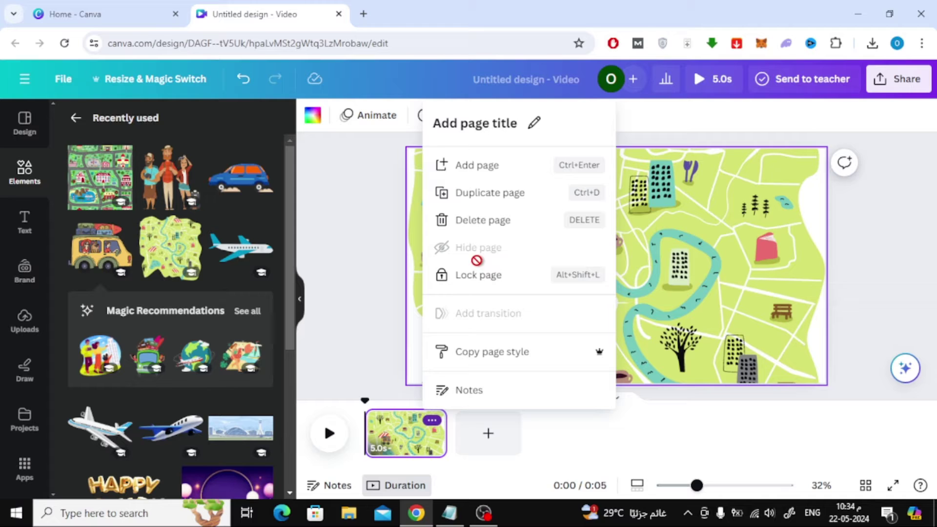
left_click(534, 202)
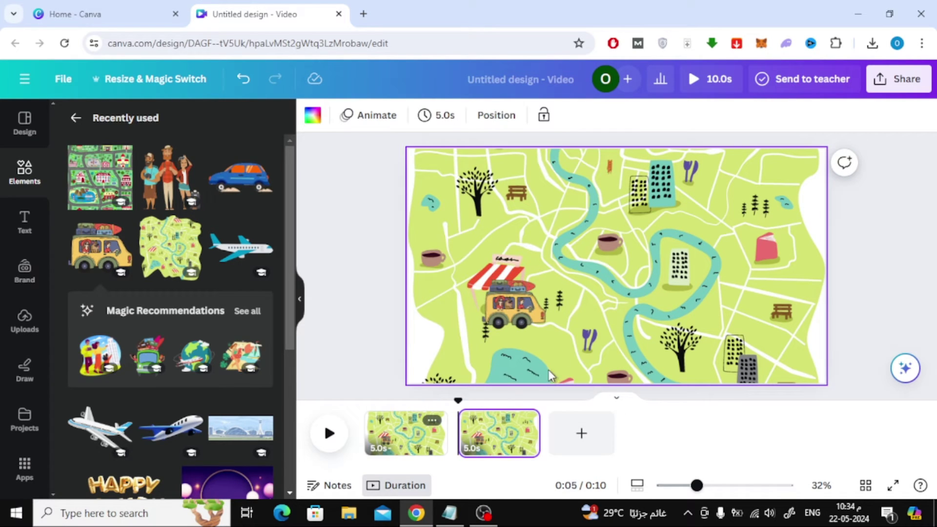
left_click(525, 308)
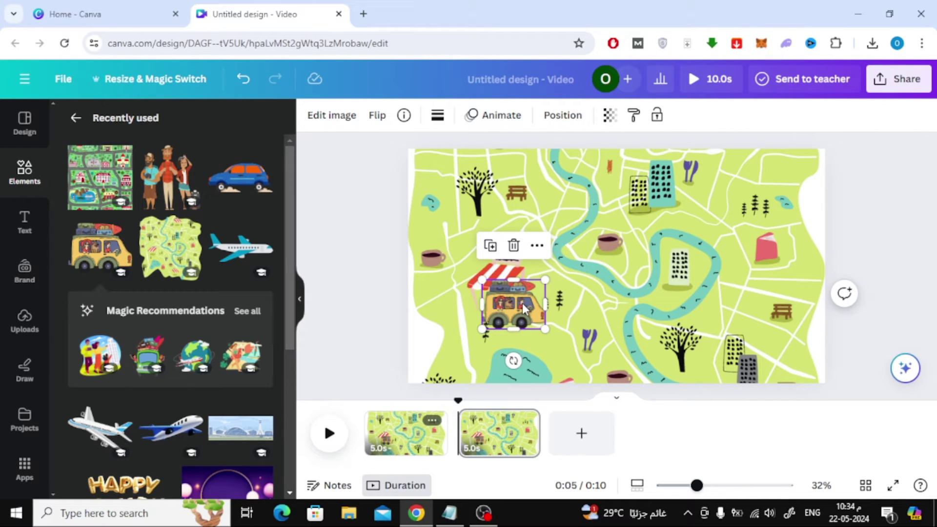
left_click_drag(524, 308, 574, 338)
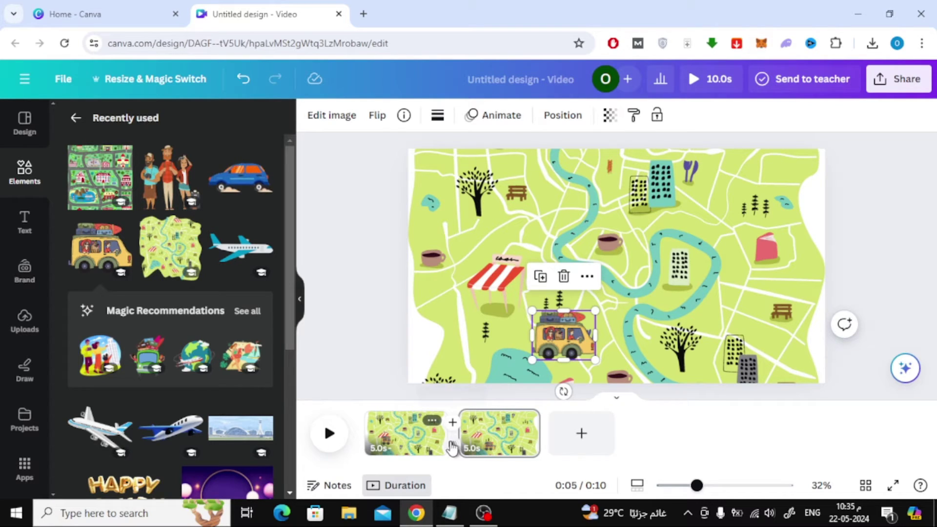
mouse_move(460, 446)
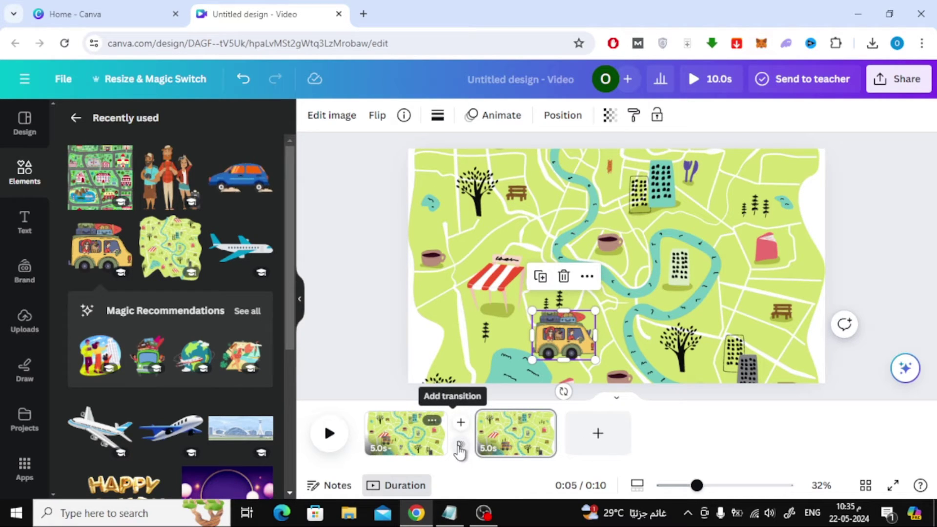
Step: Apply a 2.5-second Match & Move transition between pages 1 and 2 and play it back
left_click(460, 446)
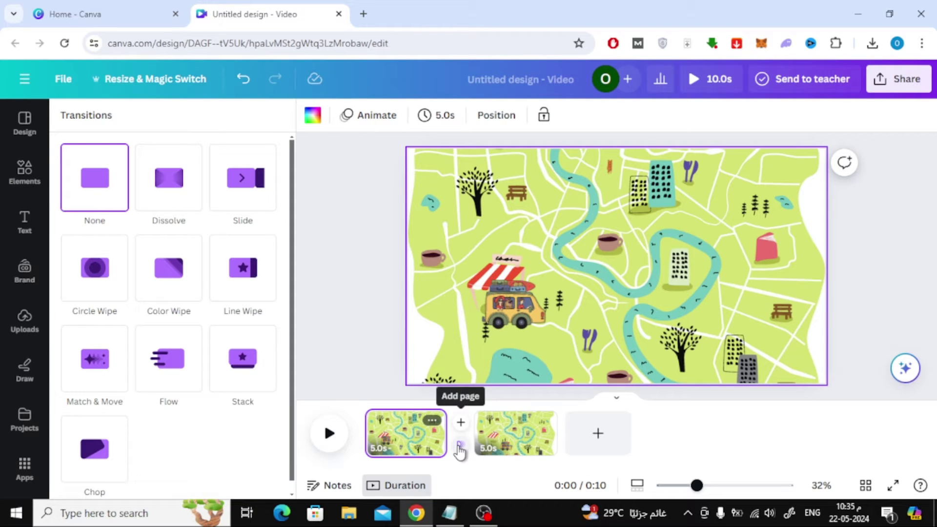
left_click(94, 360)
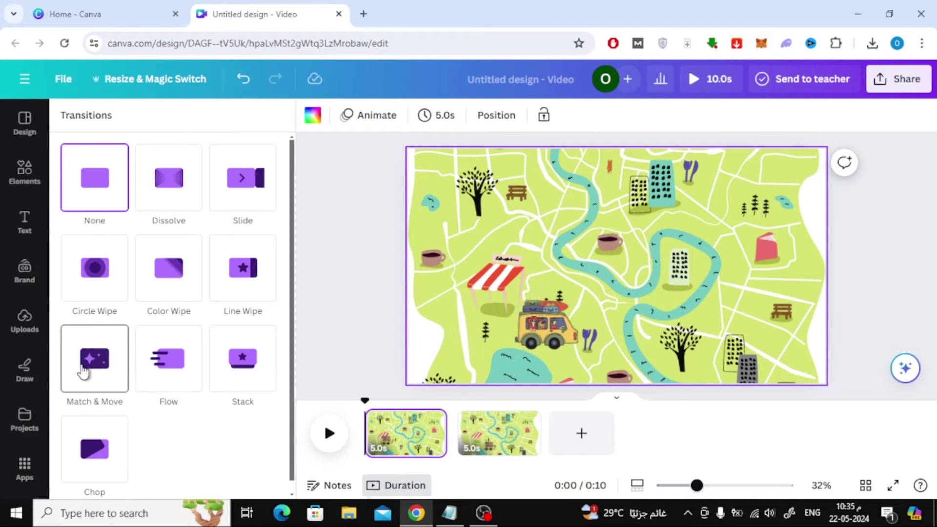
left_click(88, 377)
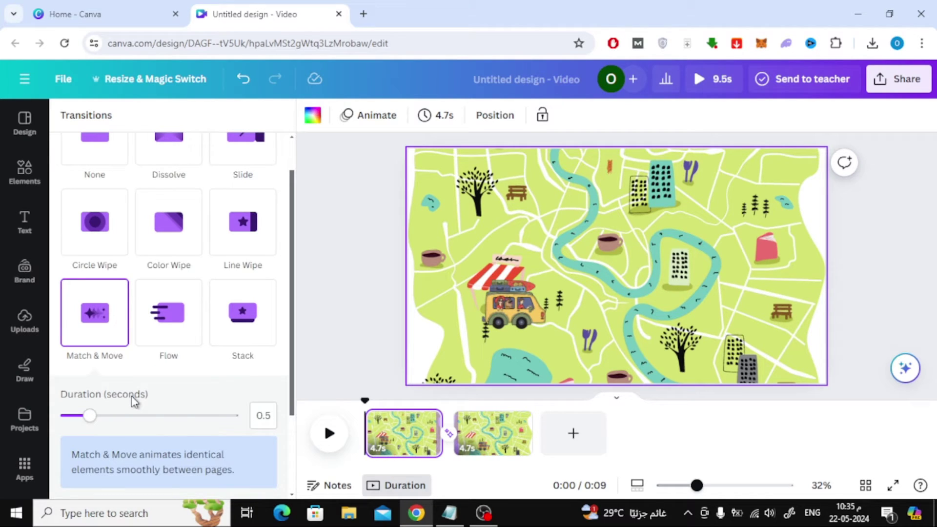
left_click_drag(90, 416, 237, 419)
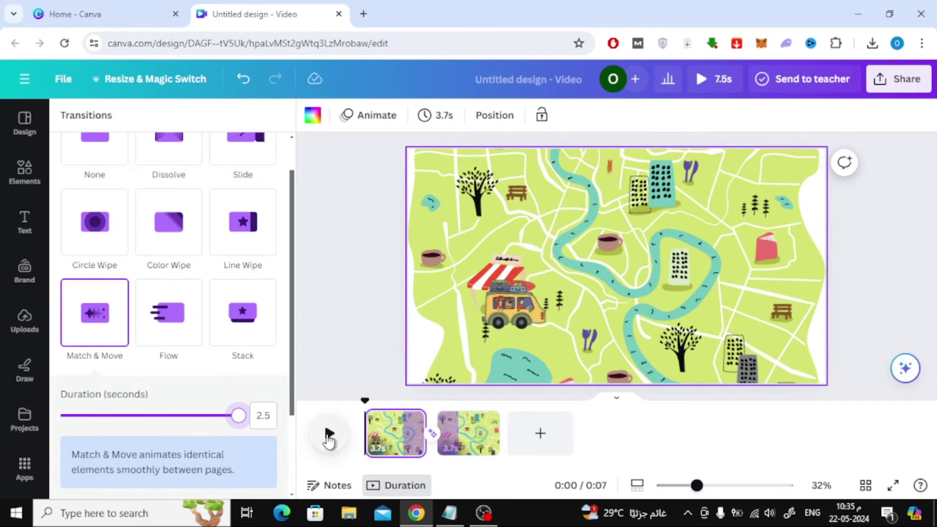
left_click(329, 434)
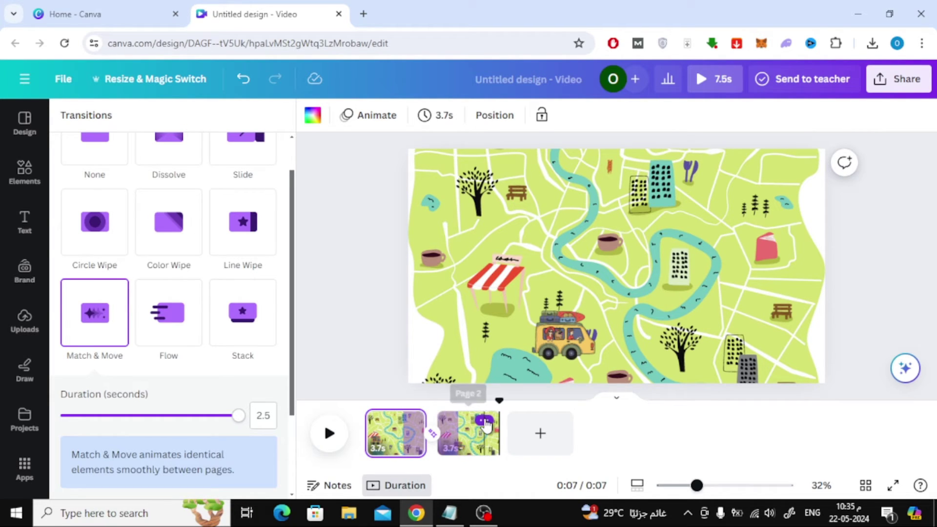
Step: Duplicate page 2 into page 3 and move the van further right along the road
right_click(486, 424)
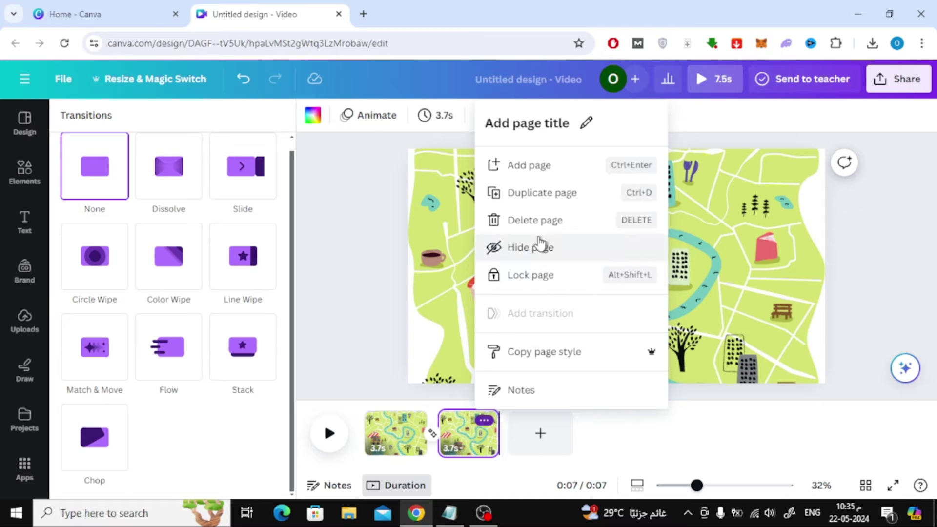
left_click(555, 193)
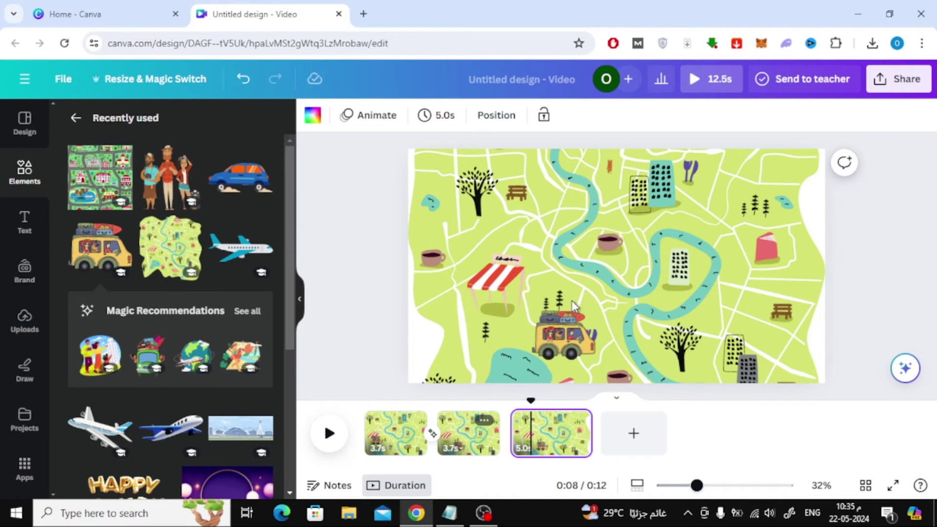
left_click(564, 337)
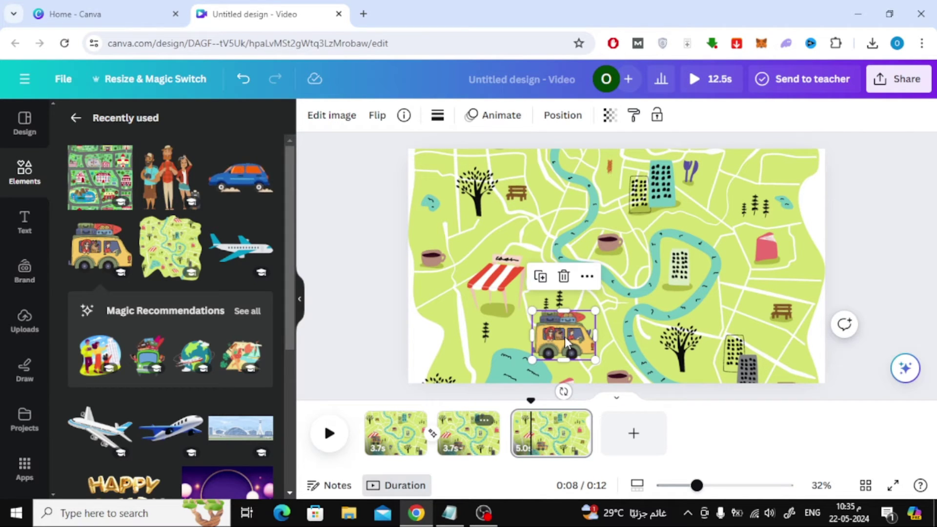
left_click_drag(564, 337, 657, 291)
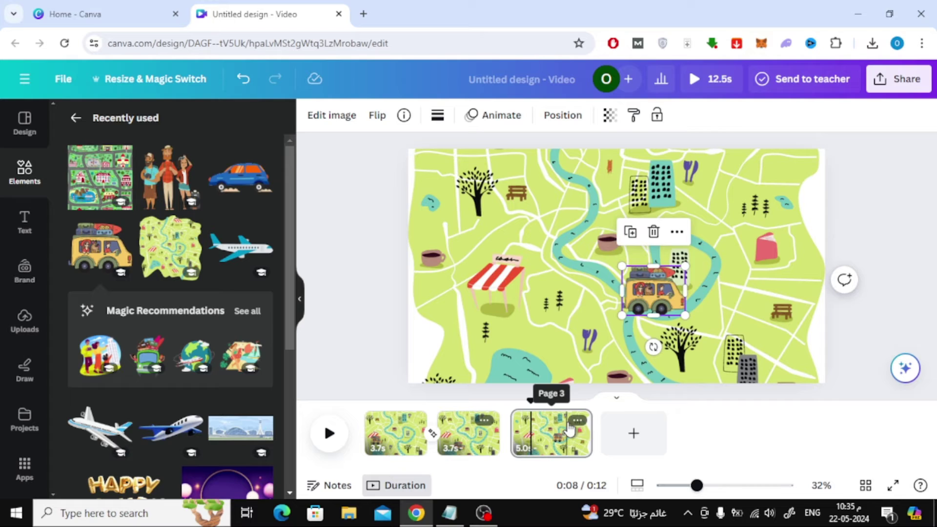
Step: Duplicate page 3 into page 4 and move the bus up-left along the map
left_click(578, 421)
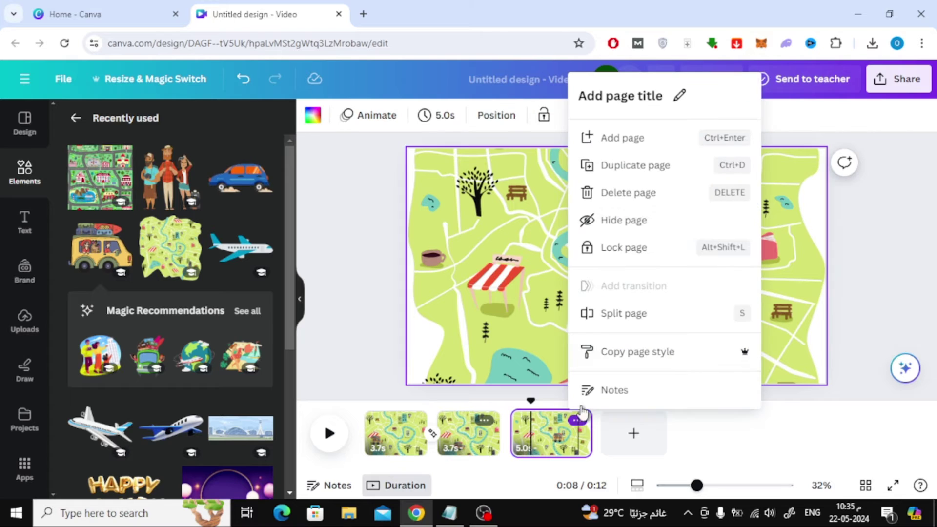
left_click(635, 168)
left_click(660, 309)
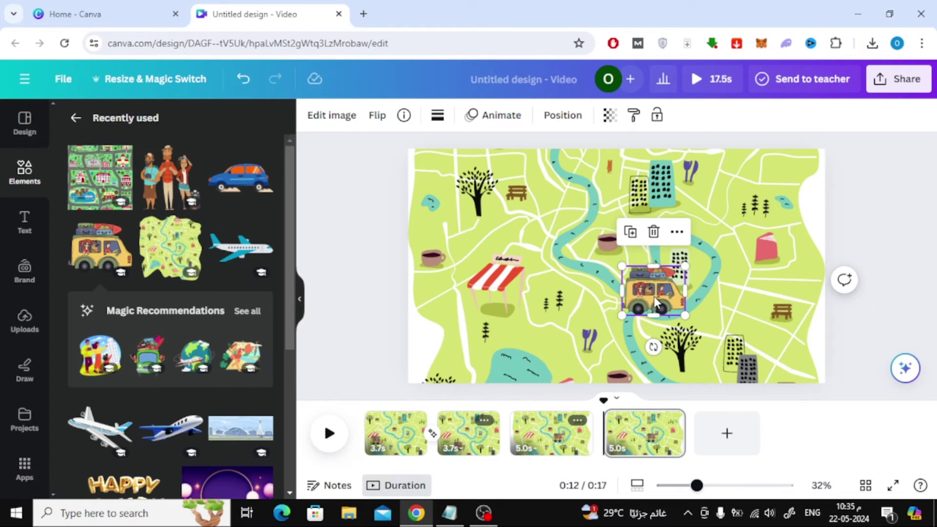
mouse_move(654, 292)
left_mouse_down()
mouse_move(581, 244)
mouse_move(593, 249)
left_mouse_up()
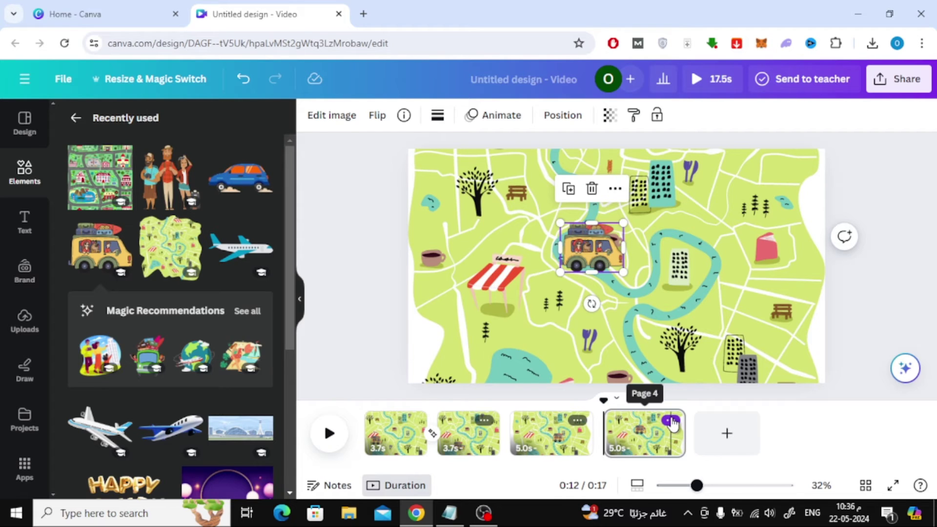
Step: Duplicate page 4 into page 5 and move the bus further up-left
left_click(671, 422)
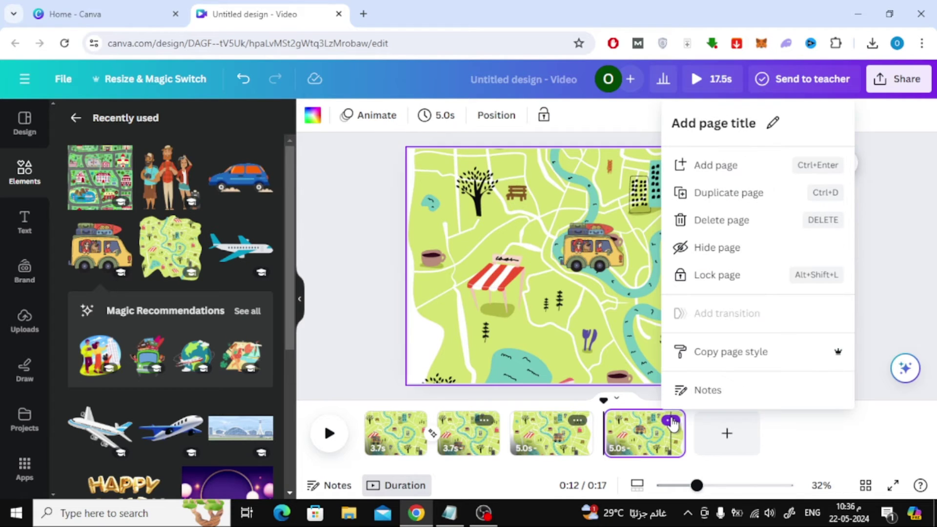
left_click(728, 193)
mouse_move(592, 249)
left_mouse_down()
mouse_move(575, 249)
mouse_move(552, 217)
mouse_move(519, 214)
left_mouse_up()
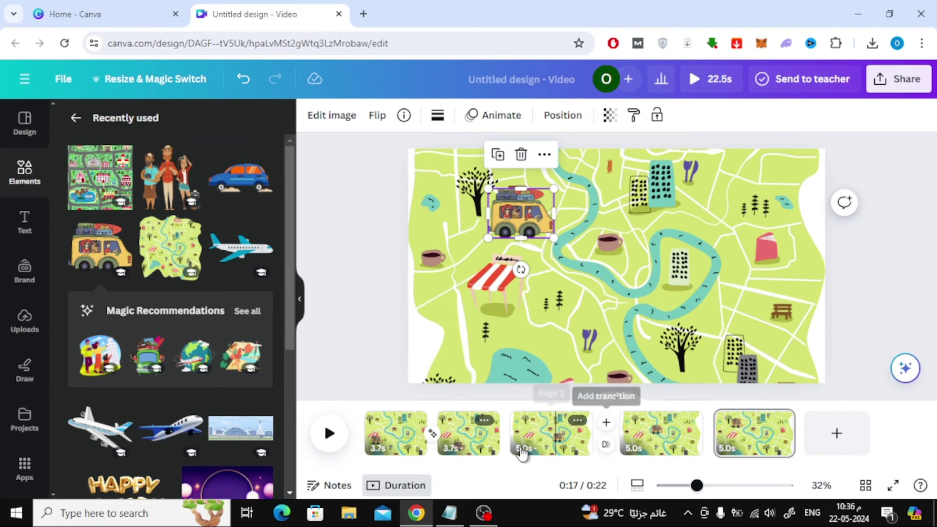
Step: Apply Match & Move between all five pages and play the video through, returning to page 1
left_click(432, 435)
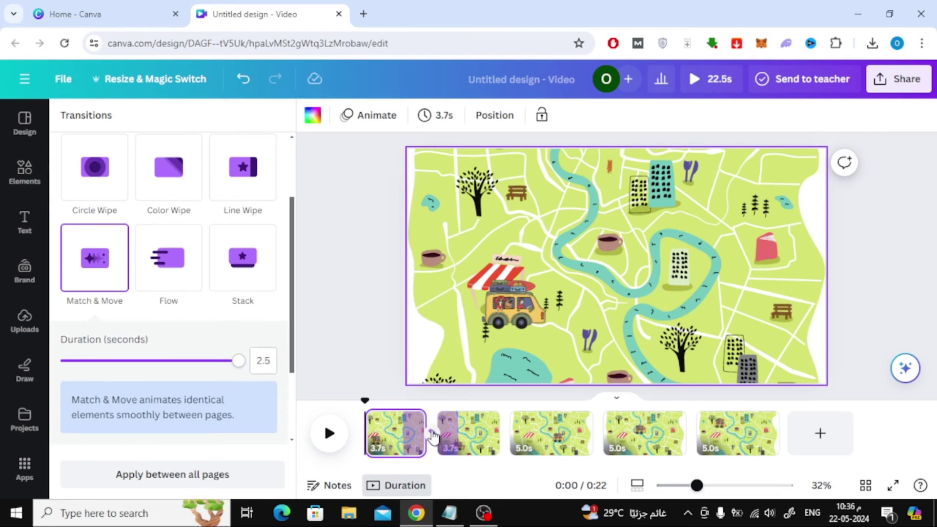
left_click(207, 475)
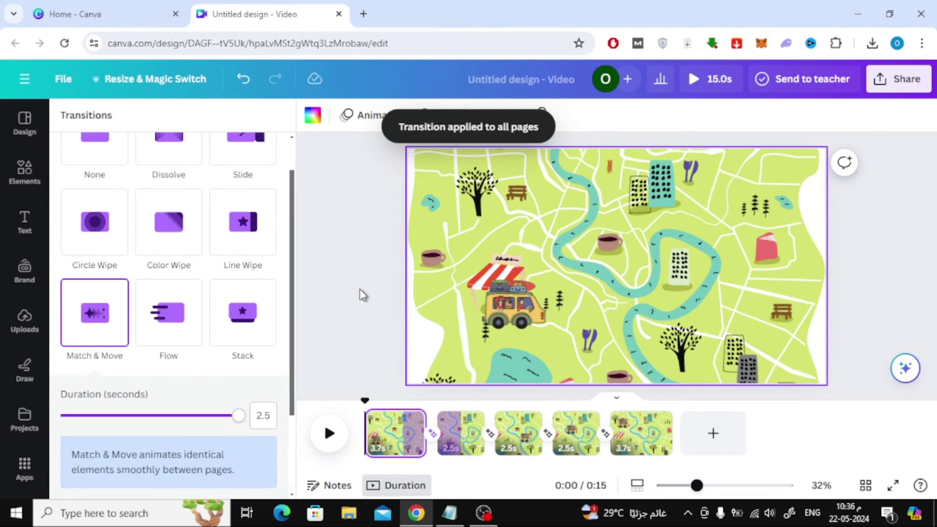
left_click(329, 434)
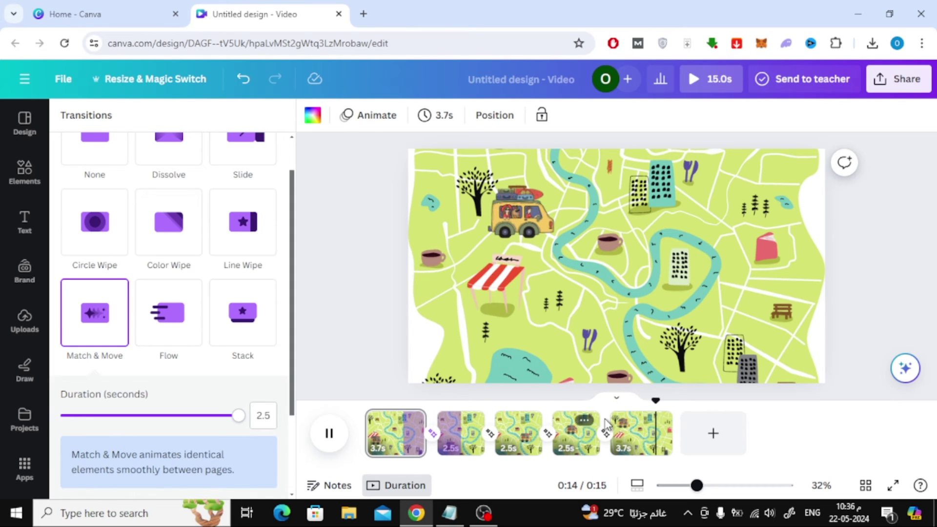
left_click(576, 433)
left_click(330, 434)
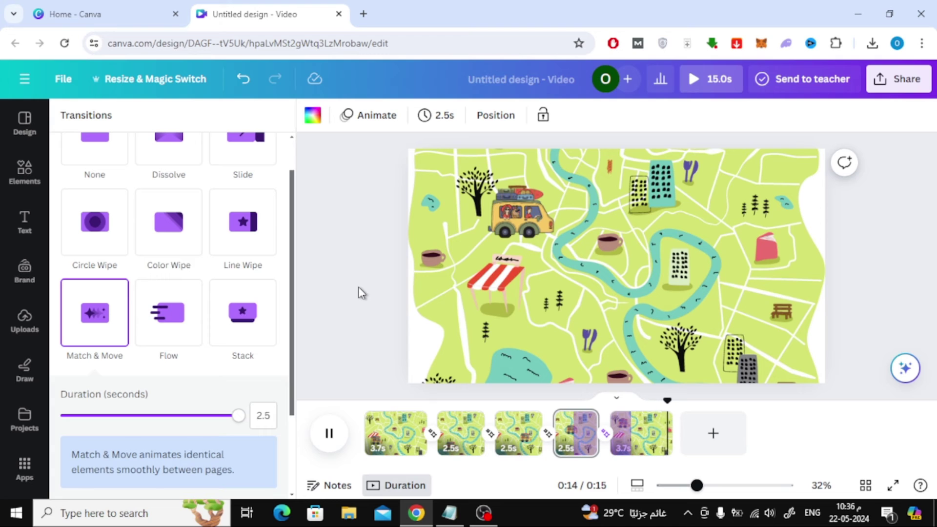
left_click(392, 225)
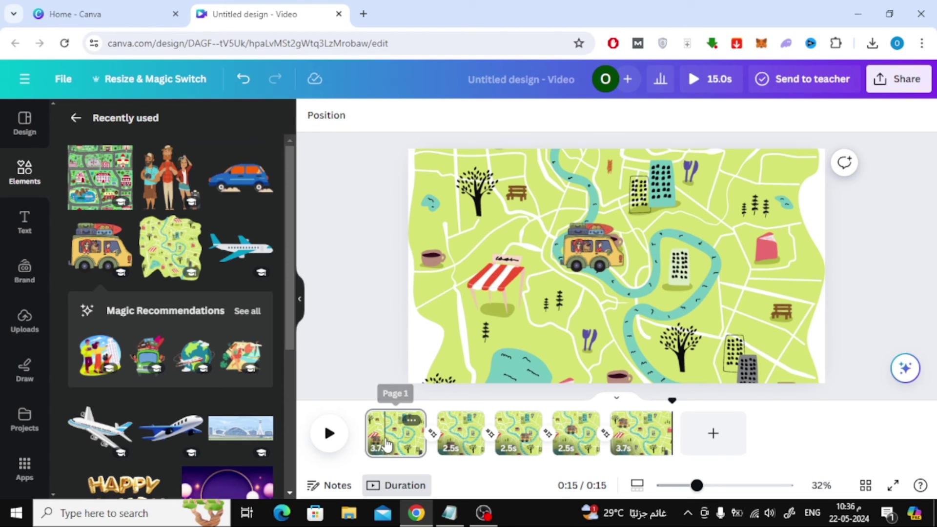
Step: Set page 1's duration to 2.0 seconds with Apply to all pages switched on
left_click(393, 436)
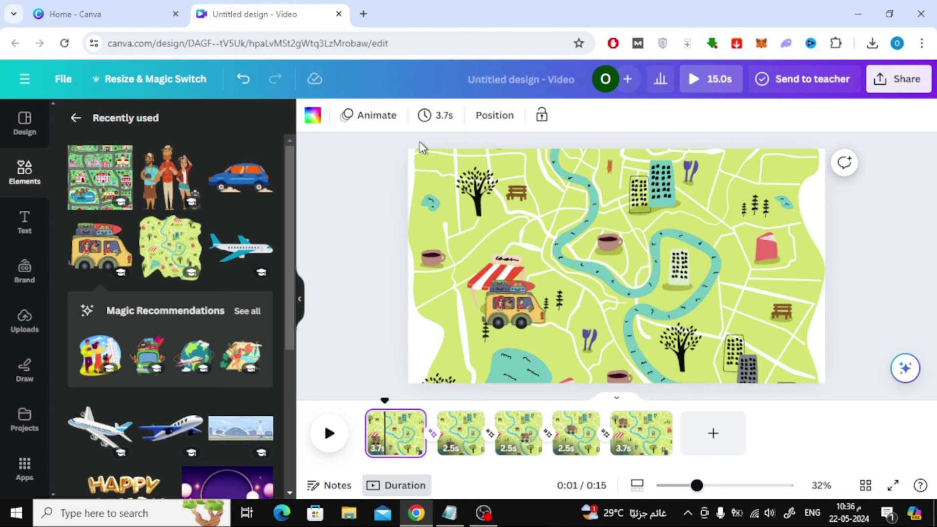
left_click(439, 116)
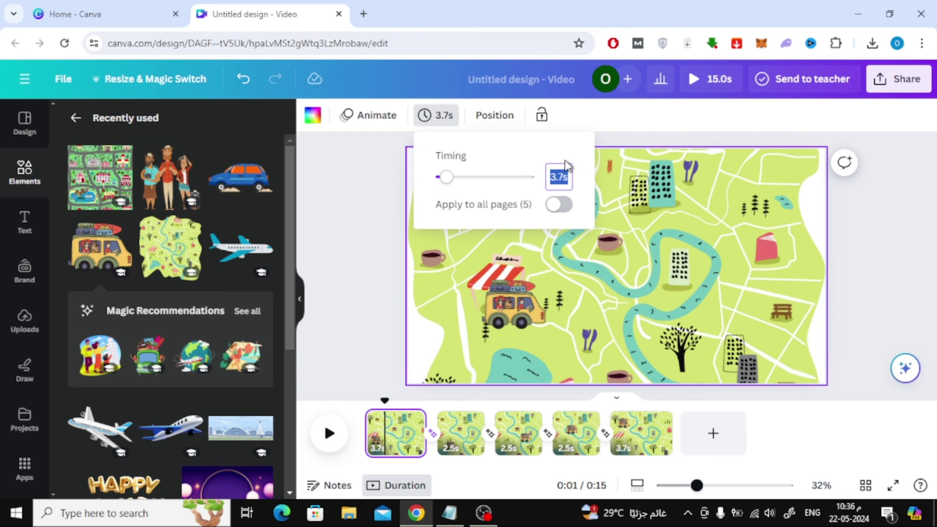
type("2.4")
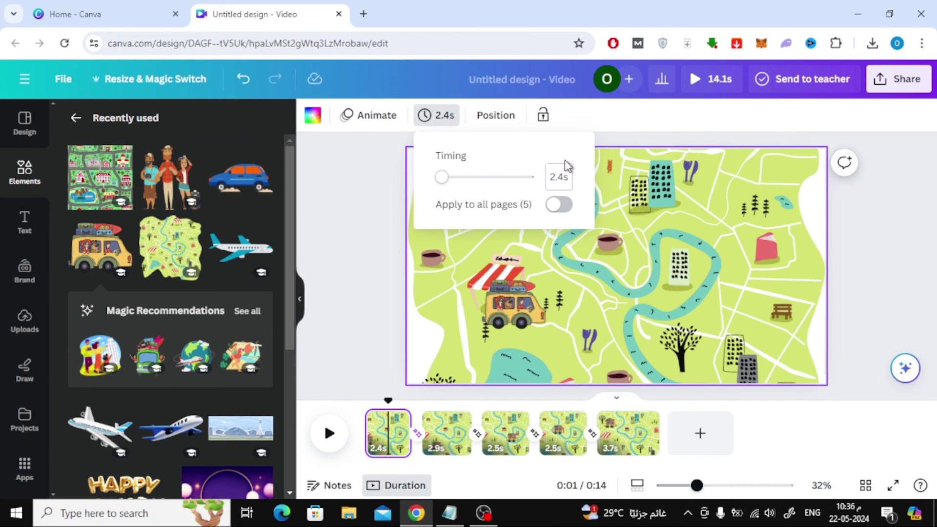
left_click(559, 205)
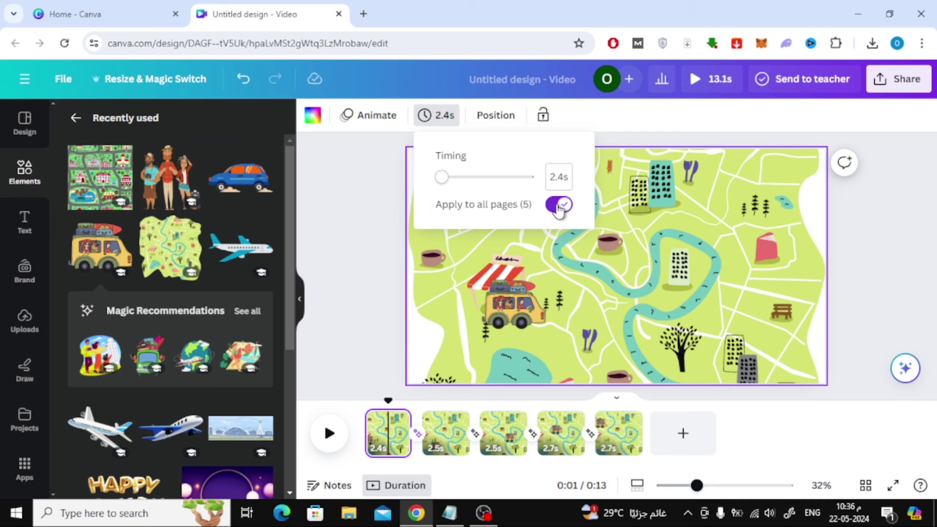
double_click(560, 177)
type("2.1")
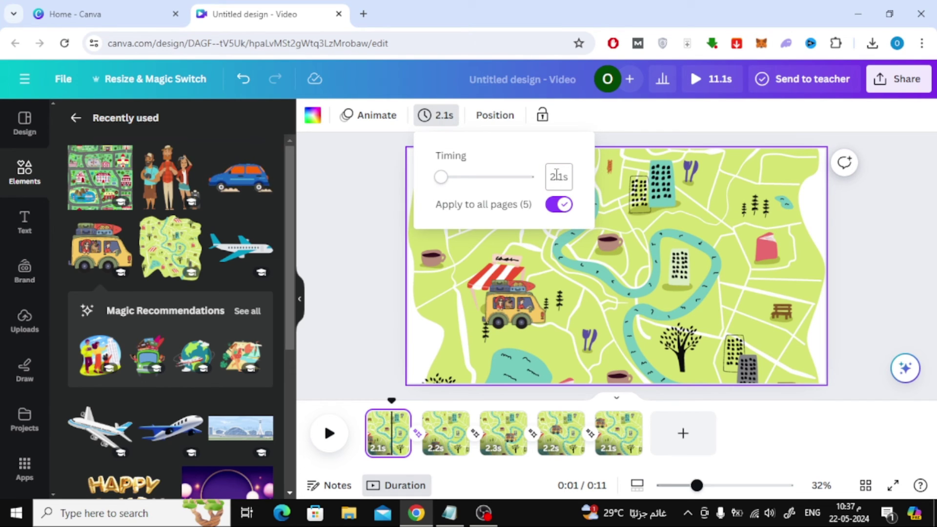
double_click(551, 178)
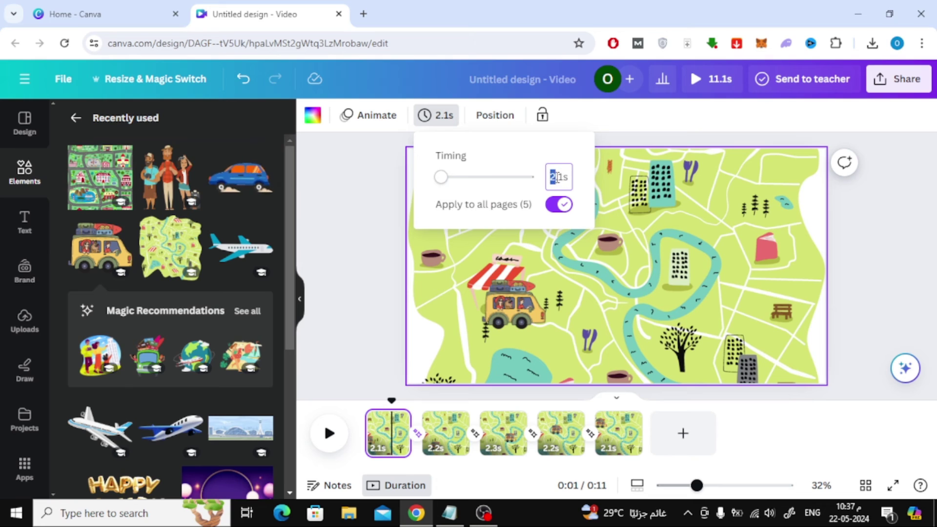
left_click(440, 179)
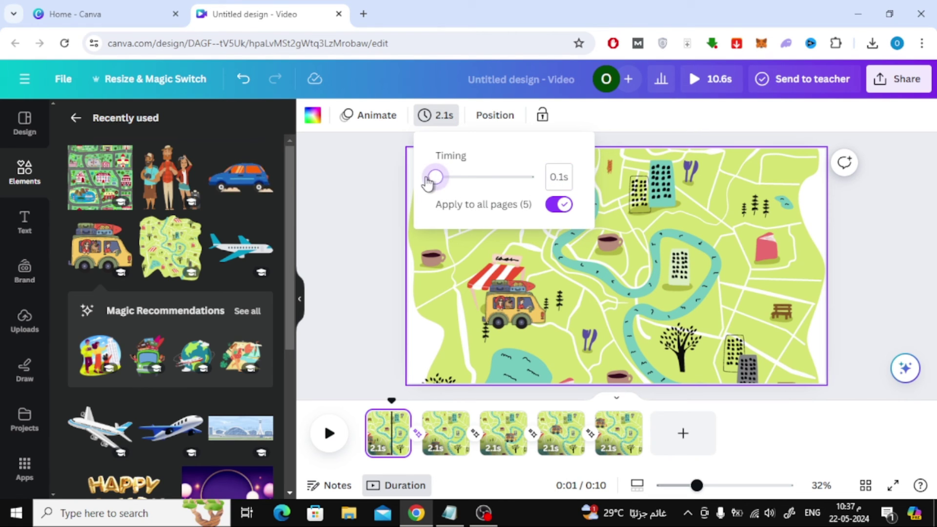
left_click_drag(442, 179, 440, 179)
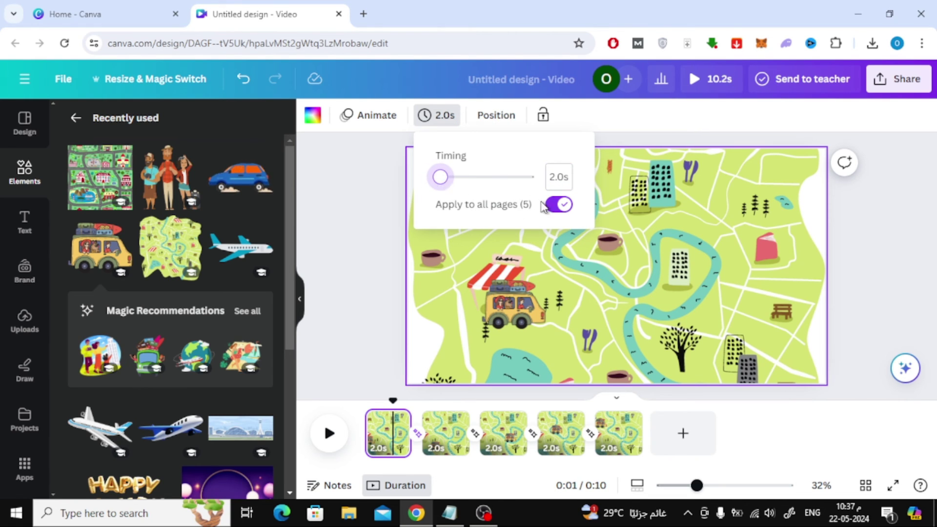
left_click(345, 227)
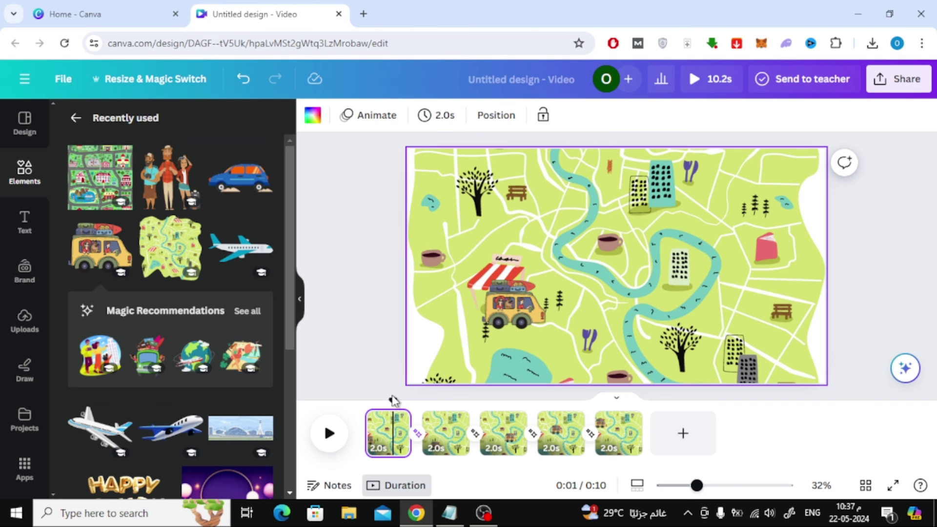
left_click_drag(393, 402, 367, 401)
left_click(329, 434)
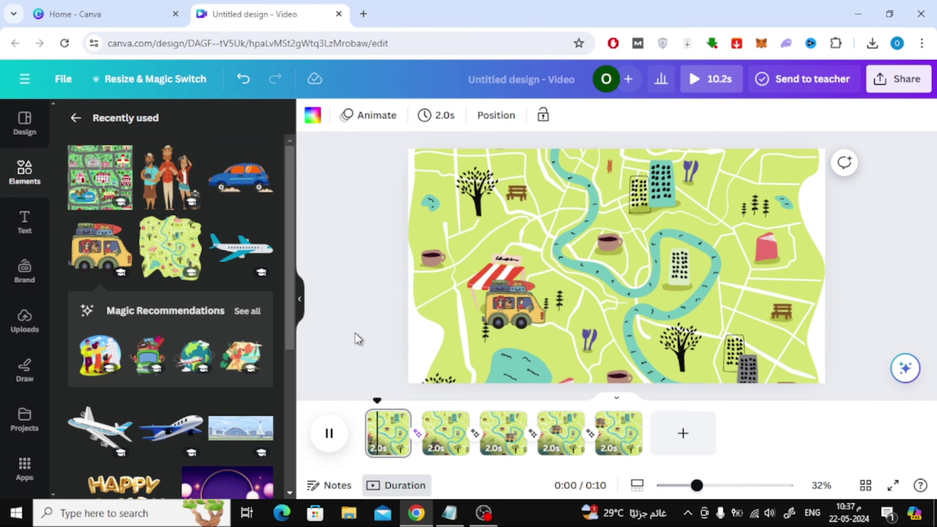